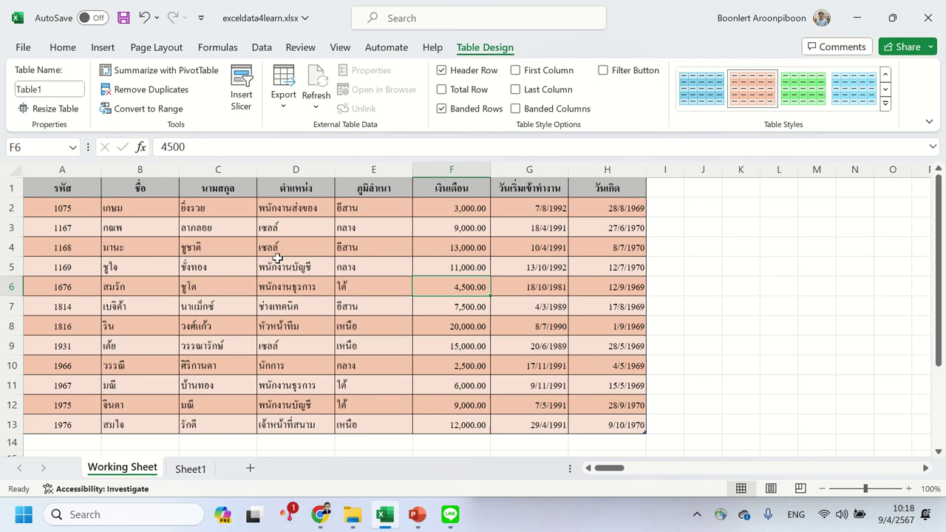
# - Review the employee table's position and region entries, such as cell E7, on the Home tab
pyautogui.click(276, 260)
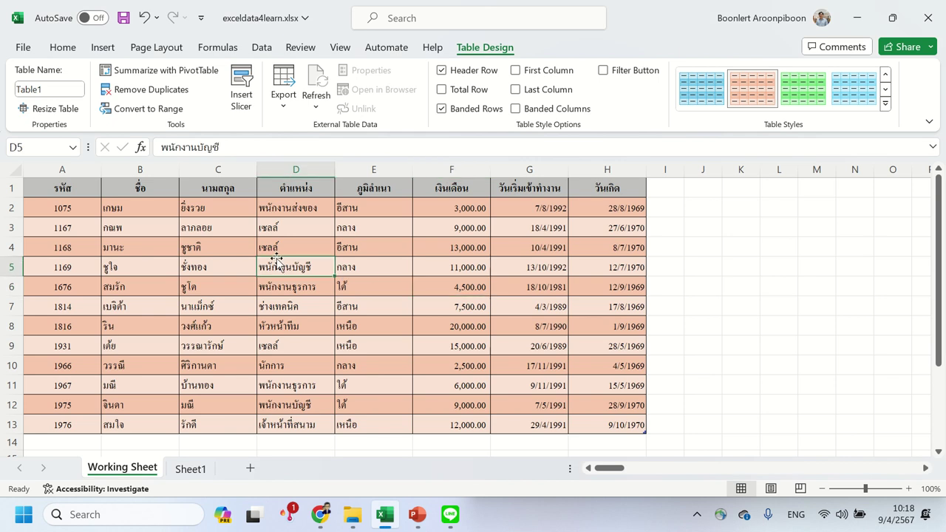
pyautogui.click(63, 47)
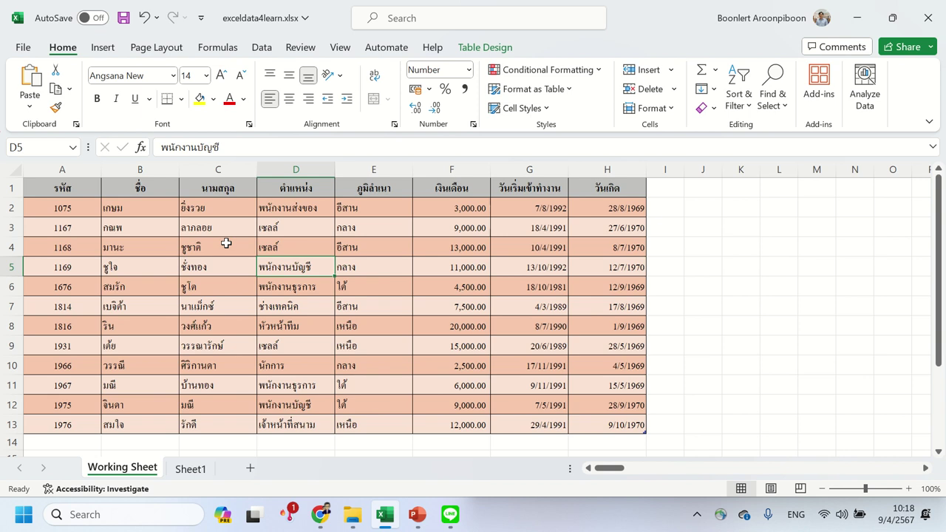
pyautogui.click(307, 228)
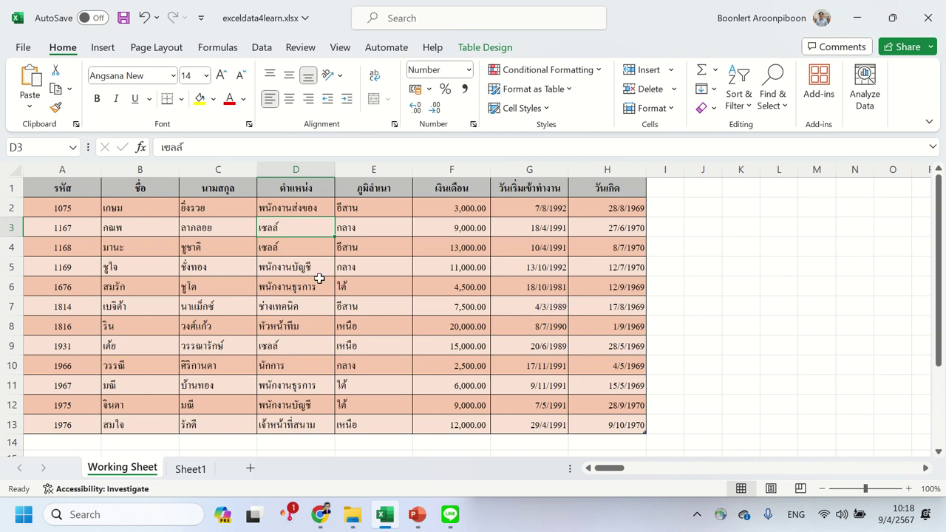
pyautogui.click(303, 289)
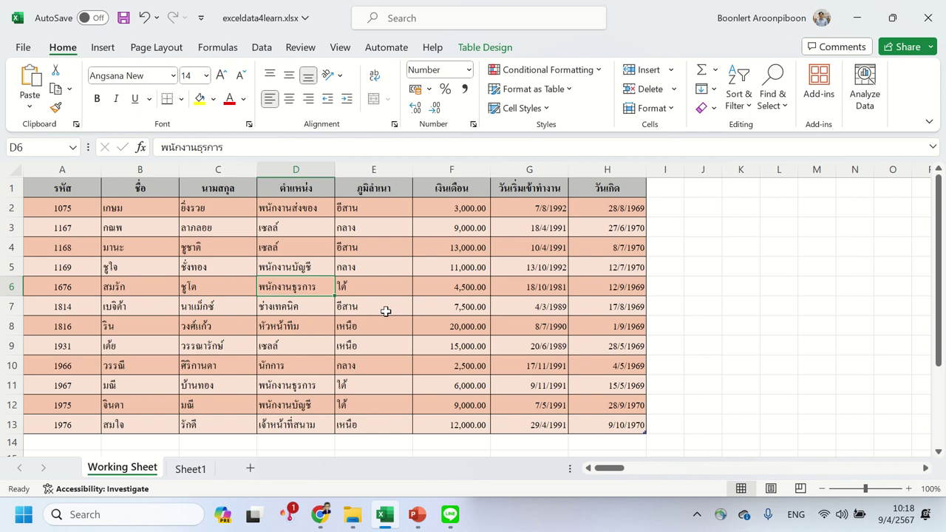
pyautogui.click(383, 311)
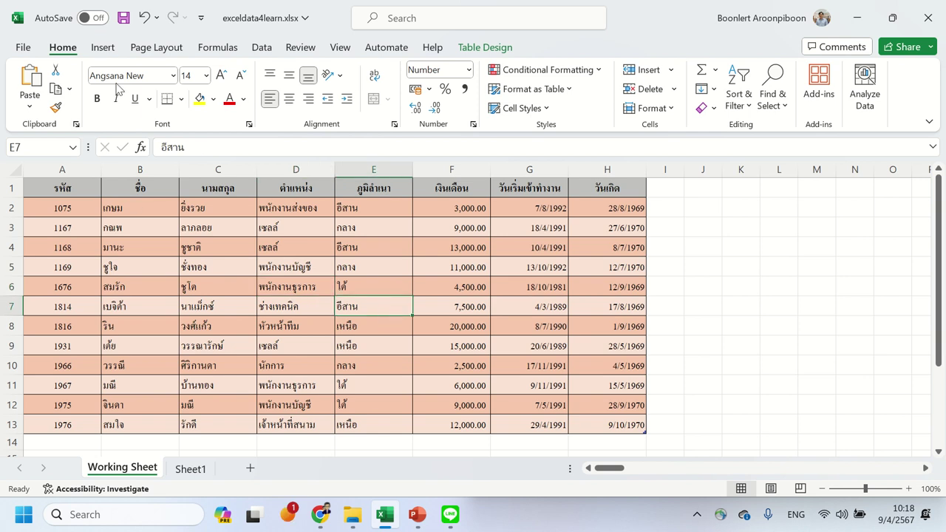
# - Show the Insert tab's PivotTable commands and select a cell inside the employee table
pyautogui.click(103, 49)
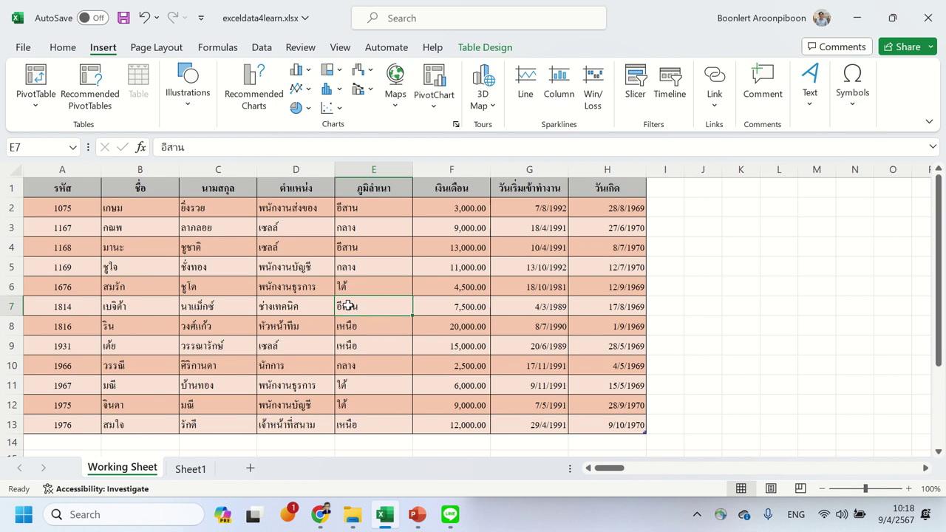
pyautogui.click(260, 266)
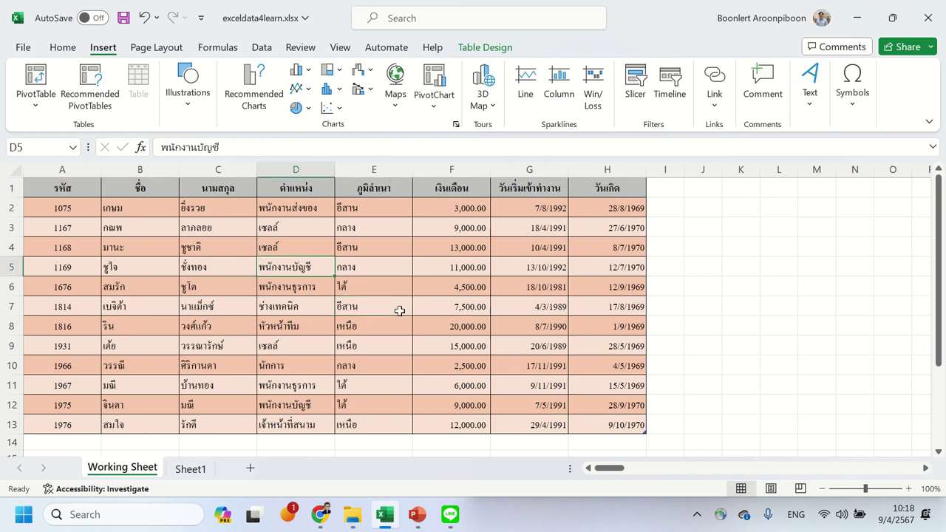
pyautogui.click(188, 272)
pyautogui.click(356, 266)
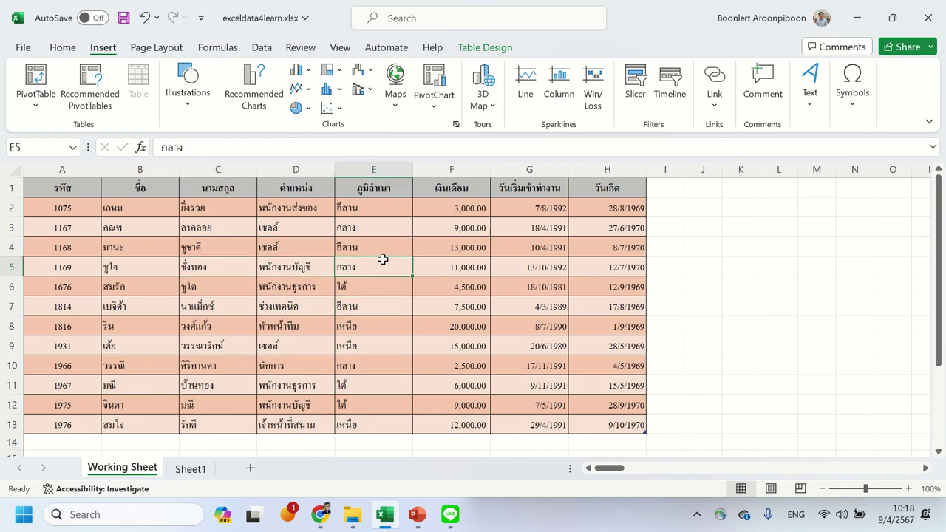
pyautogui.click(448, 245)
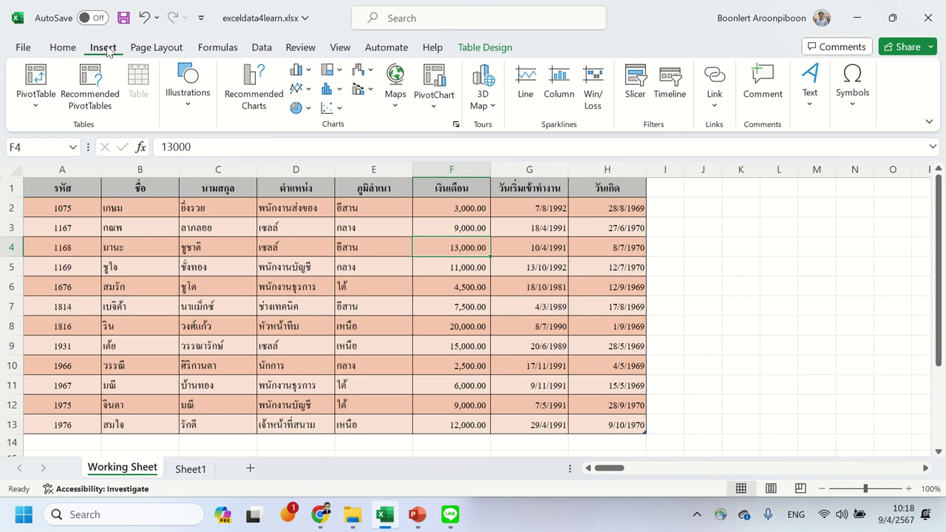
# - Insert PivotTable1 from Table1 onto a new worksheet, Sheet3, keeping the default settings
pyautogui.click(39, 78)
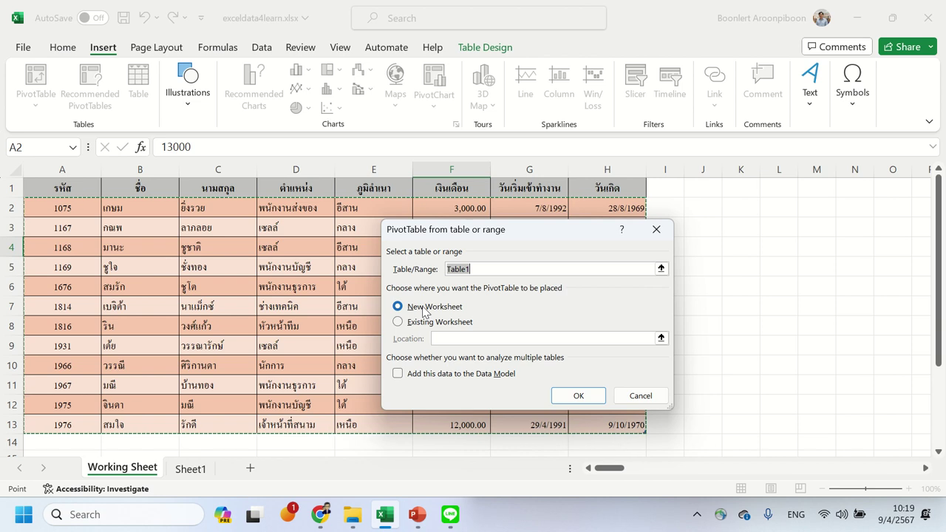
pyautogui.click(576, 396)
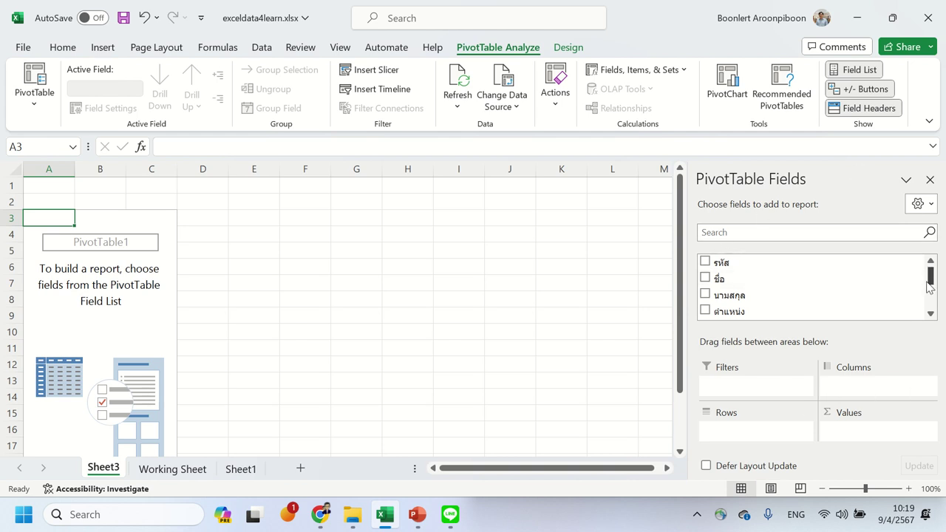
pyautogui.moveTo(935, 279); pyautogui.dragTo(941, 265)
pyautogui.moveTo(933, 275); pyautogui.dragTo(933, 305)
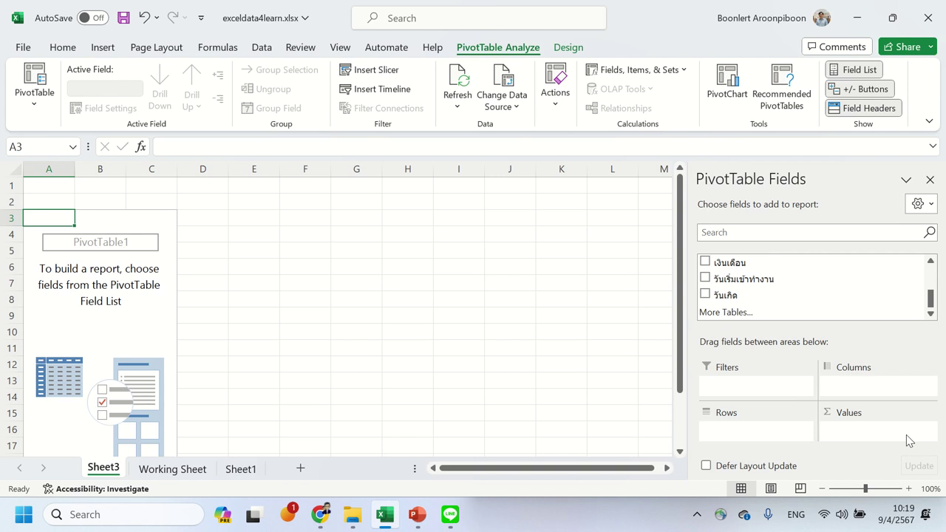
pyautogui.scroll(3, 887, 287)
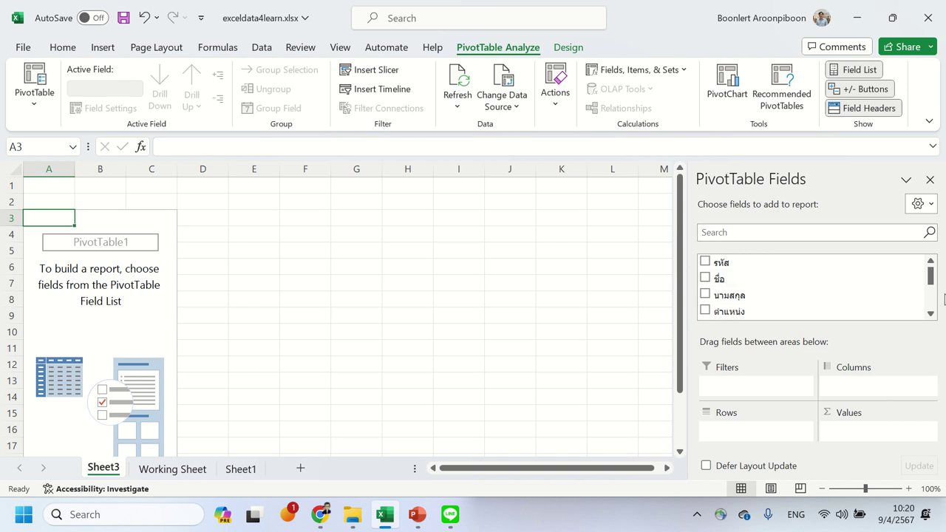
pyautogui.moveTo(931, 273); pyautogui.dragTo(936, 314)
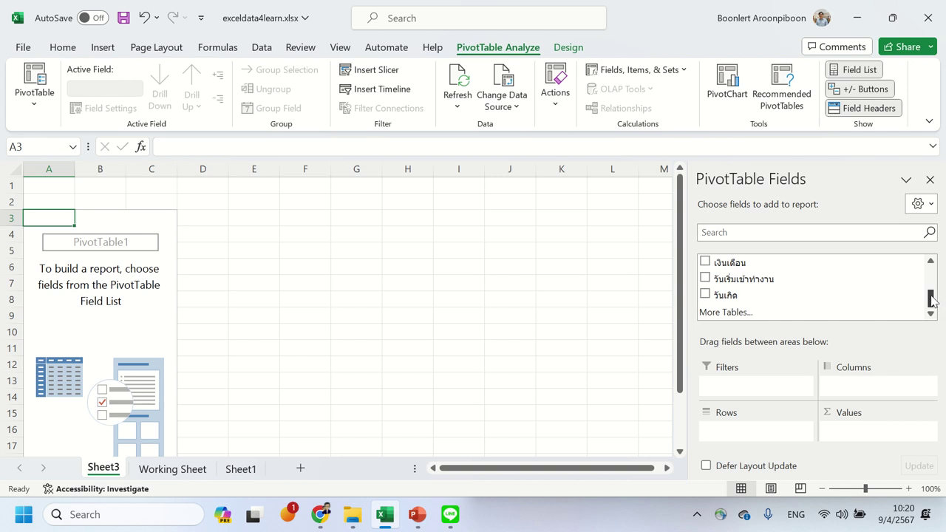
pyautogui.moveTo(937, 304)
pyautogui.mouseDown()
pyautogui.moveTo(937, 287)
pyautogui.moveTo(937, 309)
pyautogui.mouseUp()
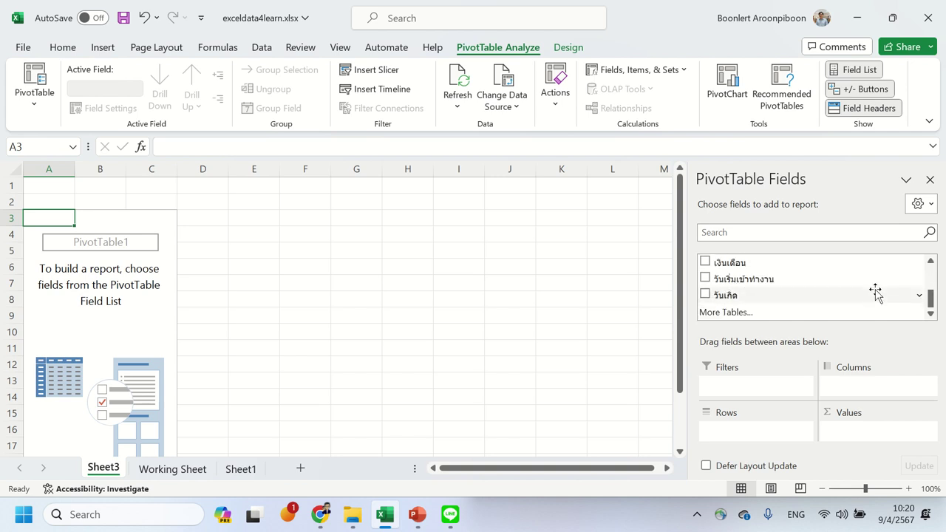
pyautogui.scroll(1, 875, 292)
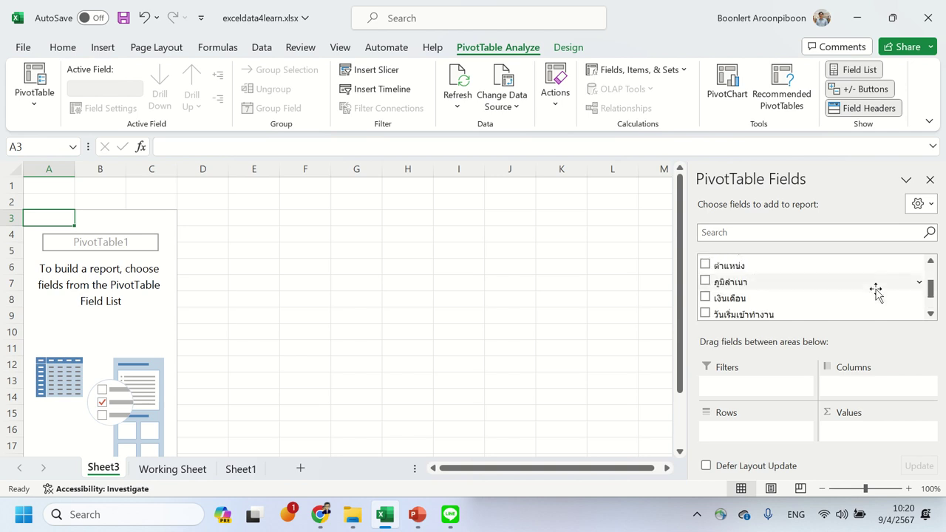
pyautogui.click(776, 301)
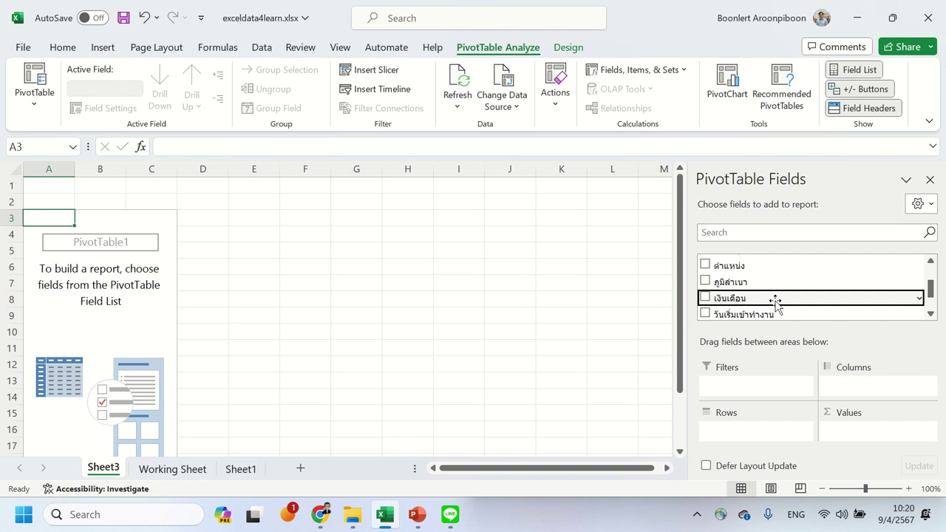
# - Add เงินเดือน to Values as a salary sum totaling 112500, then select the ตำแหน่ง field
pyautogui.moveTo(775, 300); pyautogui.dragTo(858, 435)
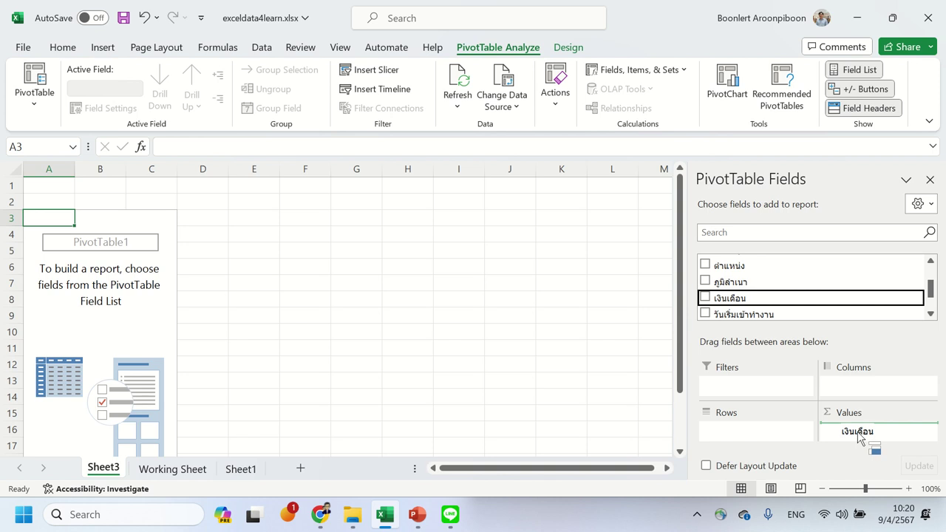
pyautogui.moveTo(858, 436); pyautogui.dragTo(857, 437)
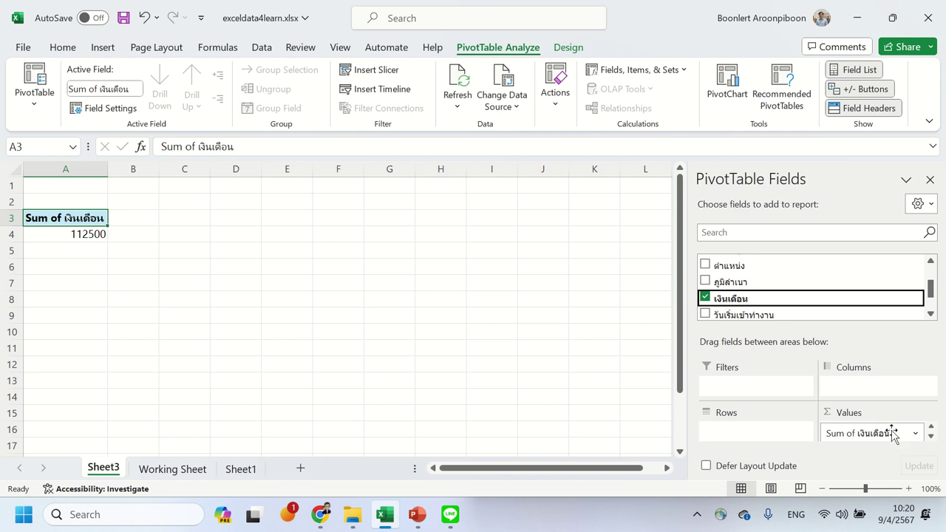
pyautogui.click(930, 261)
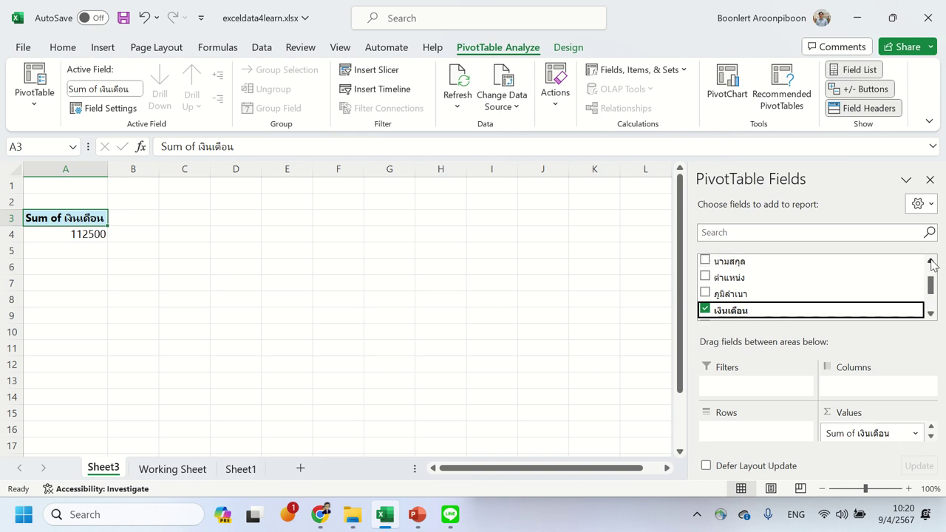
pyautogui.click(754, 280)
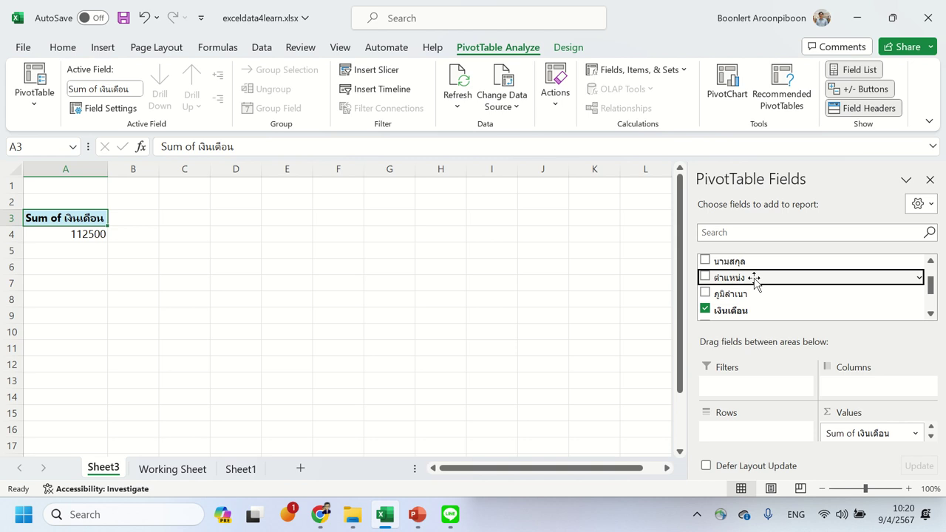
# - Put ตำแหน่ง in Columns and check each position's salary total, e.g. 37000 for เซลล์
pyautogui.moveTo(754, 280); pyautogui.dragTo(870, 399)
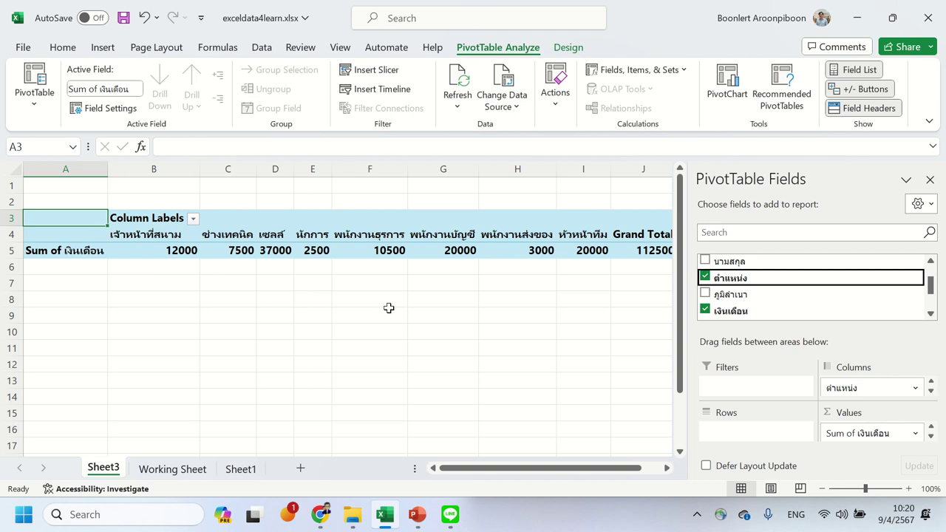
pyautogui.click(158, 169)
pyautogui.click(247, 169)
pyautogui.click(274, 171)
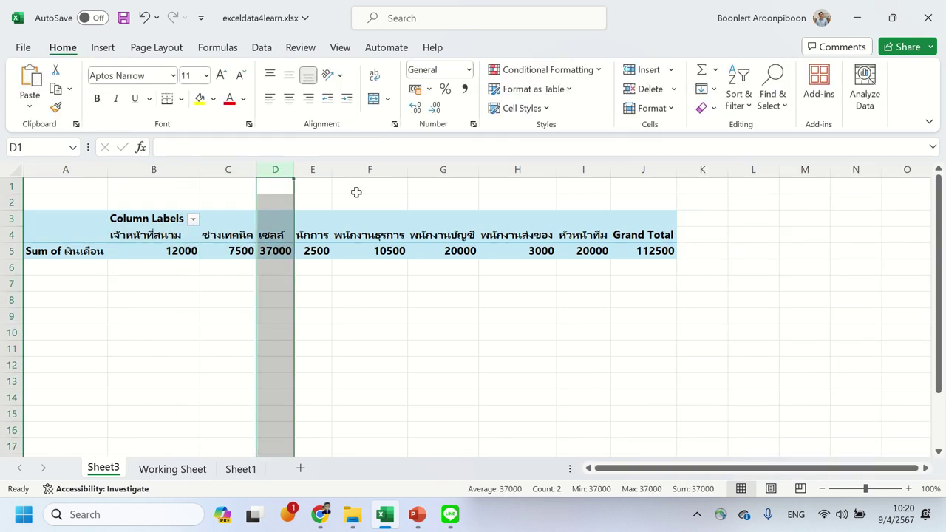
pyautogui.click(312, 169)
pyautogui.click(377, 169)
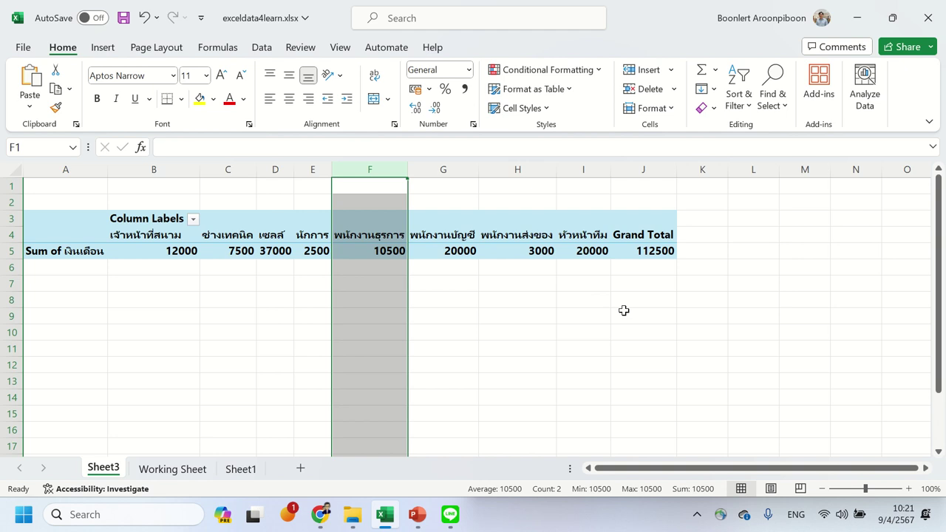
pyautogui.click(282, 254)
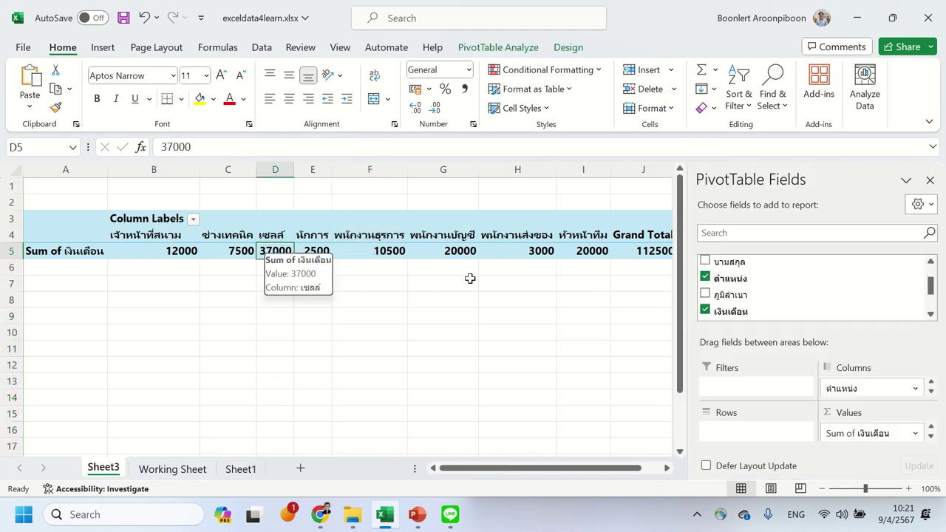
# - Move ตำแหน่ง from Columns to Rows and check totals like 10500 for พนักงานธุรการ
pyautogui.moveTo(857, 390); pyautogui.dragTo(741, 436)
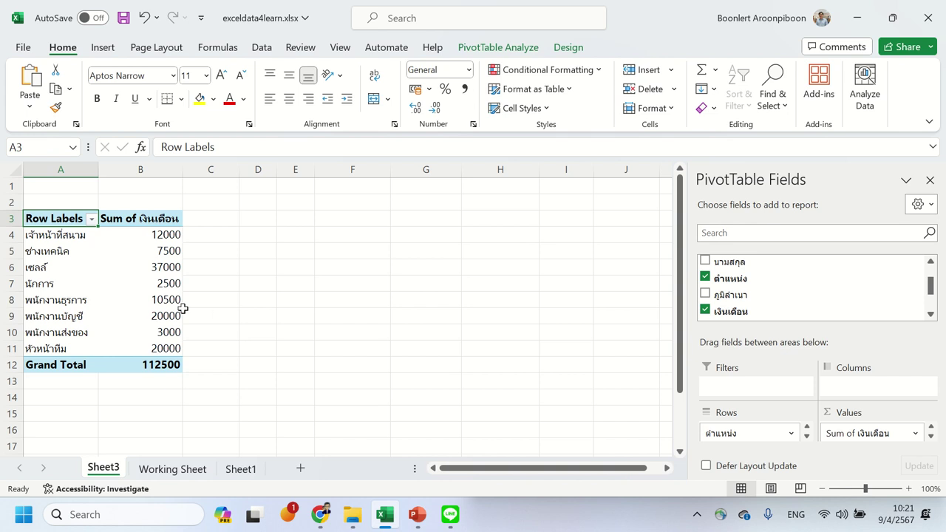
pyautogui.click(64, 267)
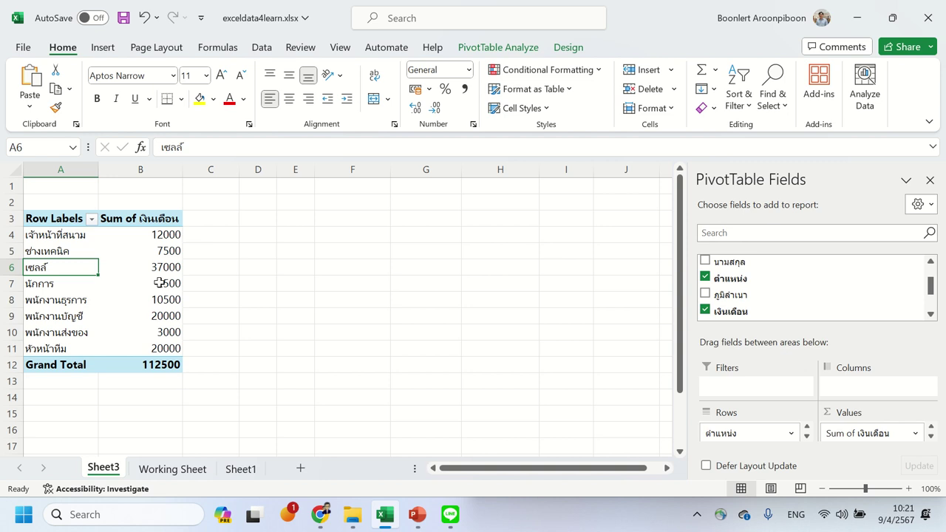
pyautogui.click(61, 235)
pyautogui.click(164, 303)
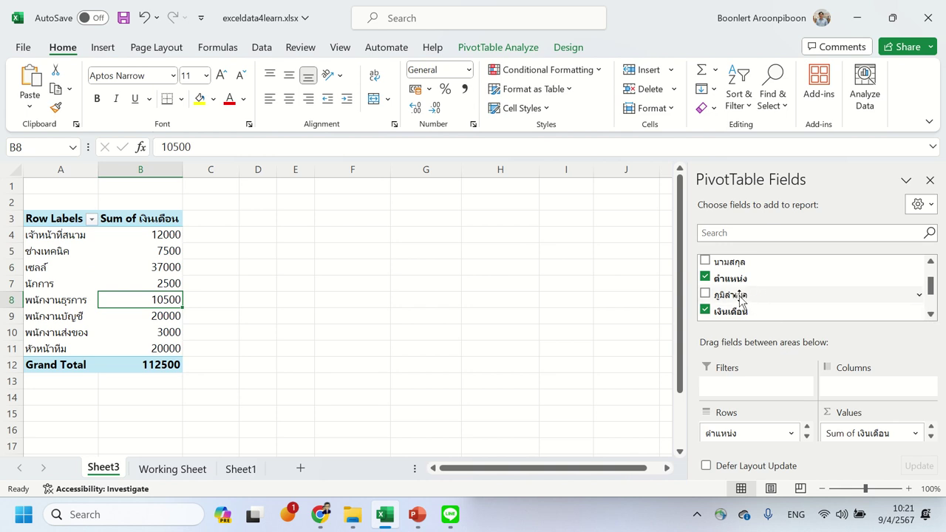
# - Add ภูมิลำเนา to Columns, splitting salaries by region, e.g. 47000 for เหนือ
pyautogui.moveTo(741, 298); pyautogui.dragTo(900, 402)
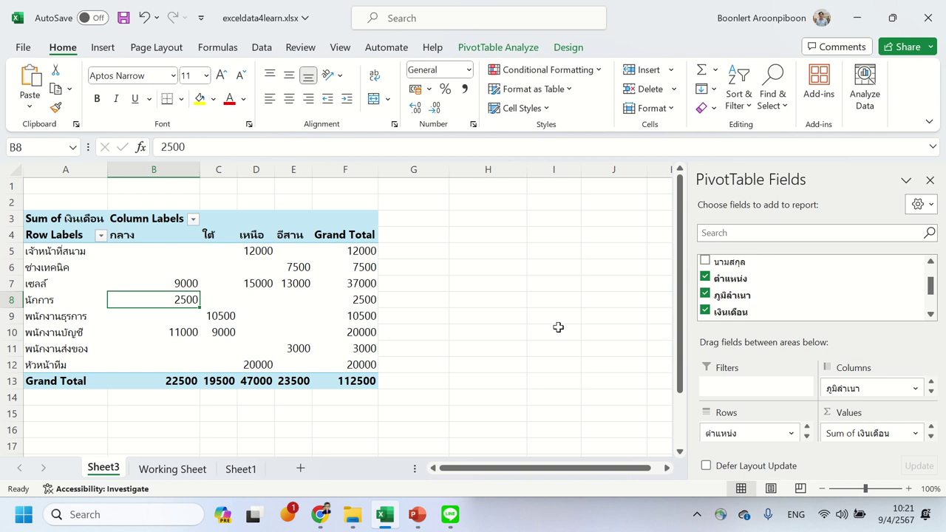
pyautogui.scroll(2, 924, 280)
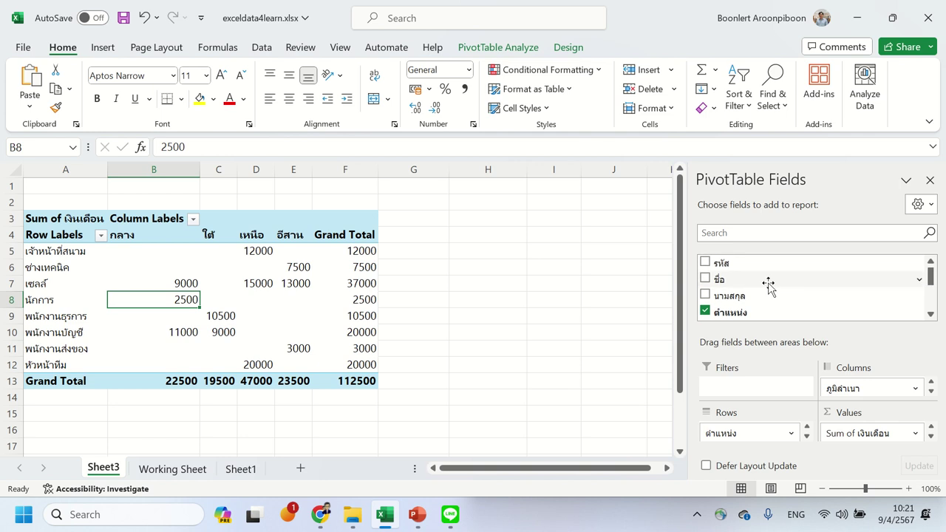
# - Add Count of ชื่อ to Values and move ภูมิลำเนา into Rows above ตำแหน่ง
pyautogui.moveTo(768, 284); pyautogui.dragTo(853, 430)
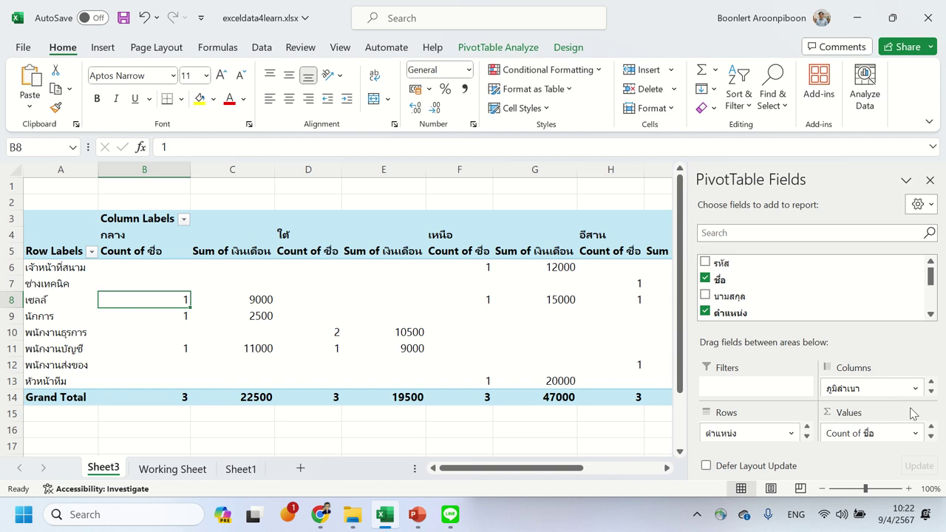
pyautogui.moveTo(870, 390); pyautogui.dragTo(747, 429)
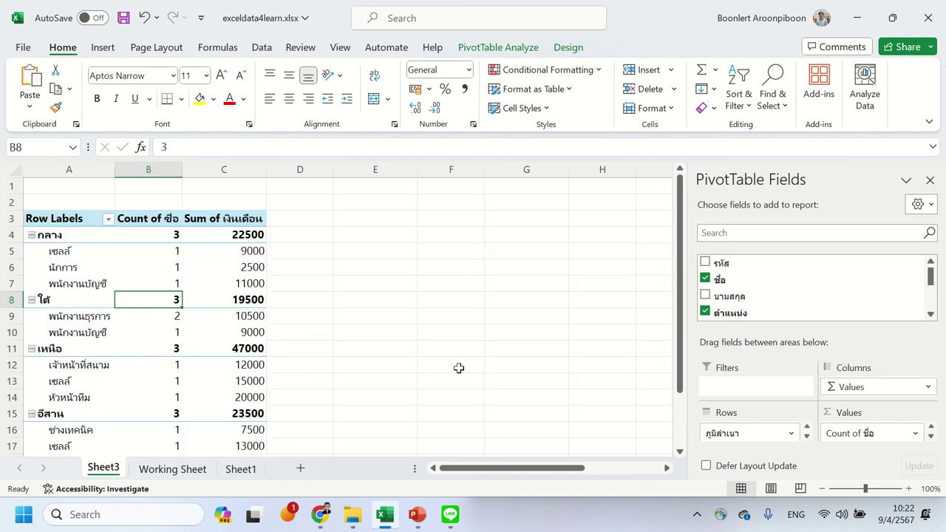
pyautogui.scroll(-2, 458, 368)
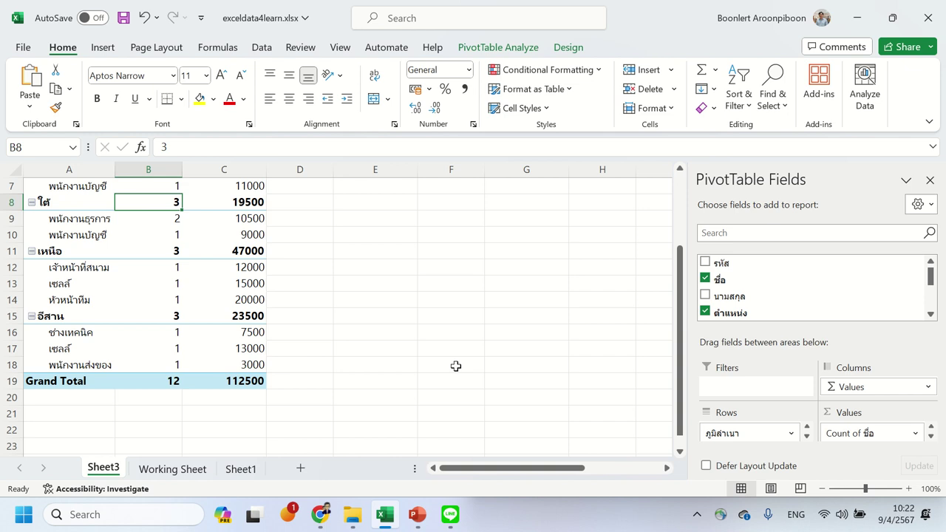
pyautogui.scroll(2, 455, 366)
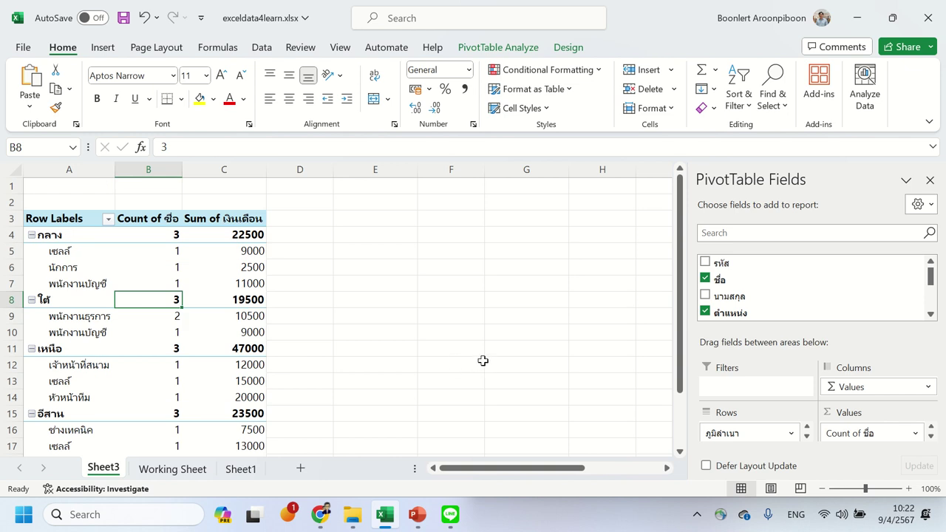